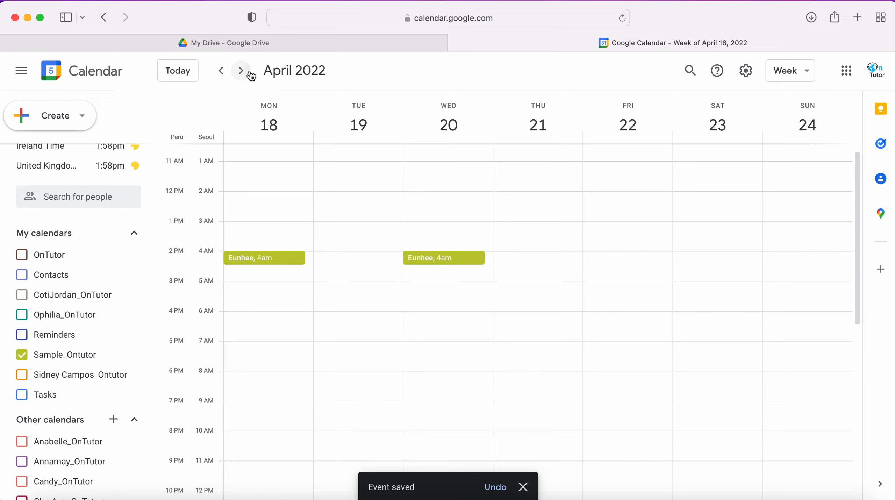
Change the colour of the 4 am event on Wednesday, April 27 to blue, applying it to this event only
left_click(251, 74)
right_click(451, 258)
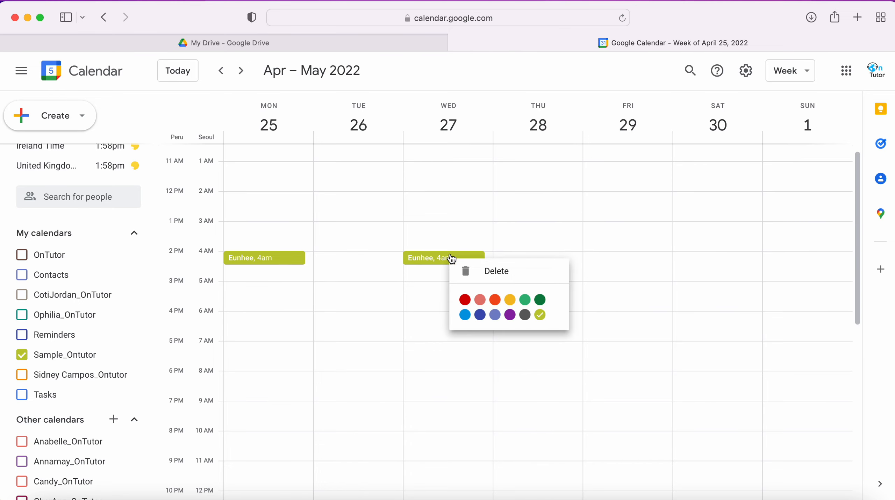
left_click(465, 316)
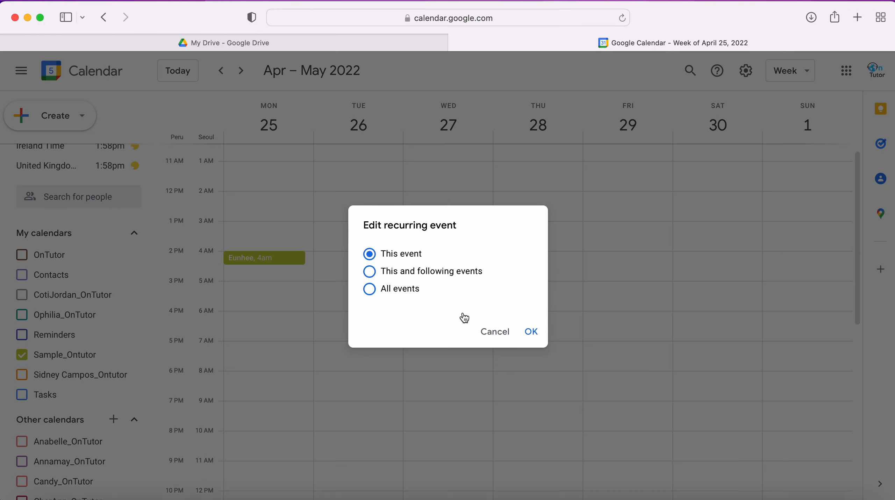
left_click(533, 332)
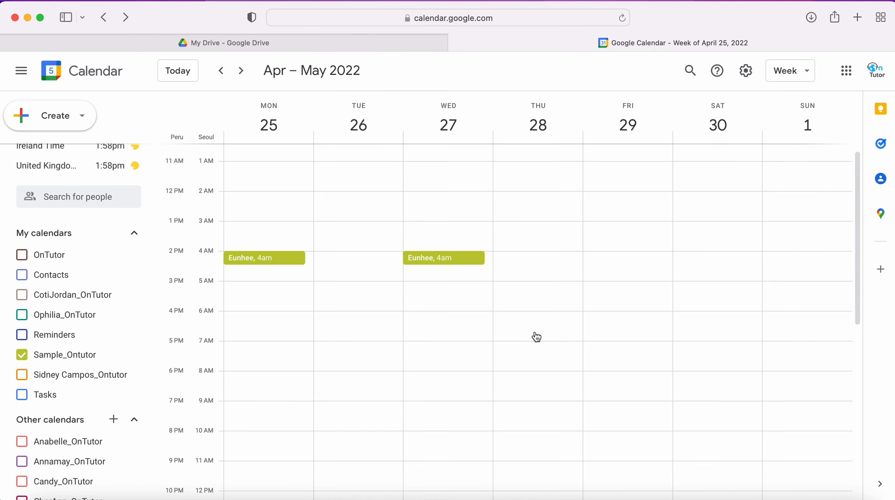
Return to the week of April 4 and view the details of Monday's 4 am event
left_click(224, 74)
left_click(226, 76)
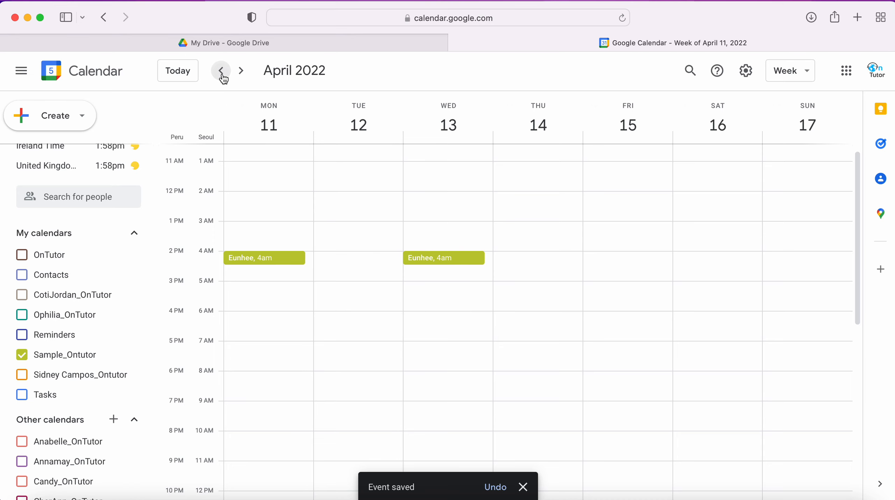
left_click(226, 77)
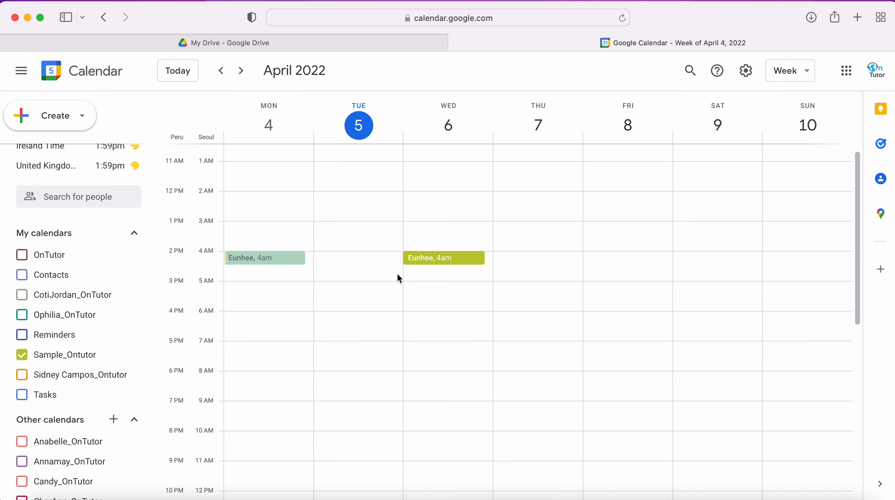
left_click(278, 262)
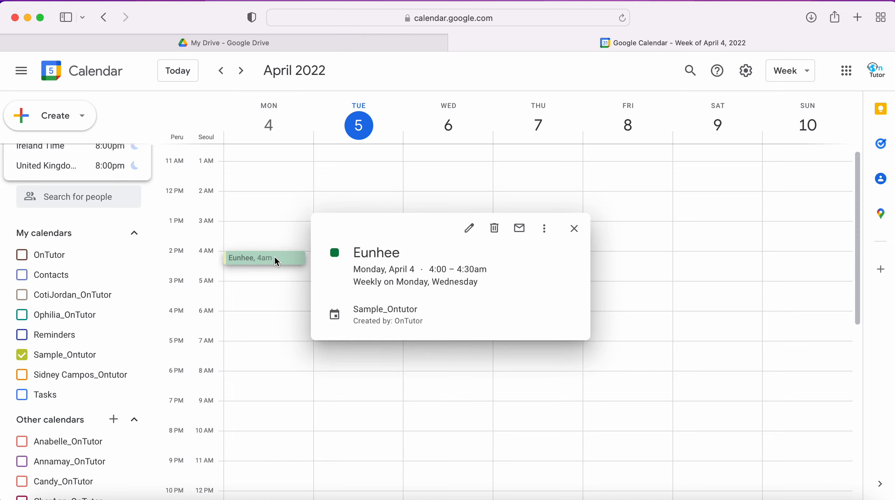
left_click(583, 237)
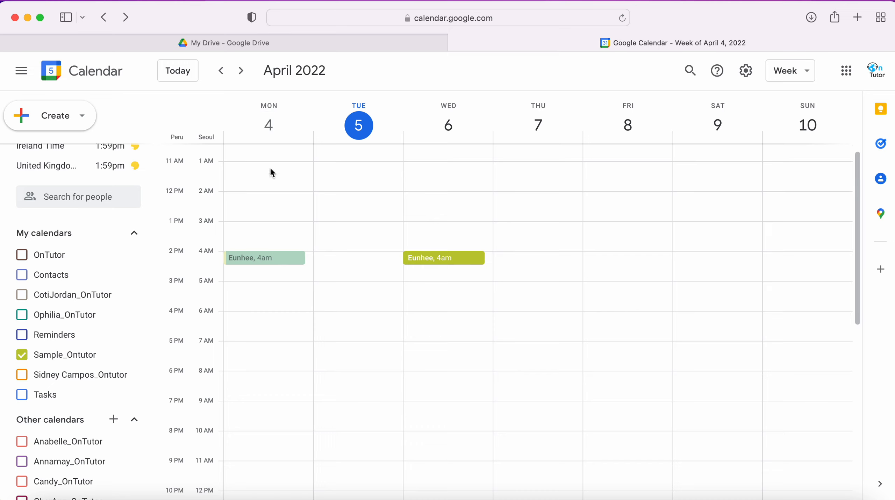
Add "1/8" before the student's name in the title of the Monday, April 4 event, saving this event only
left_click(264, 259)
left_click(468, 226)
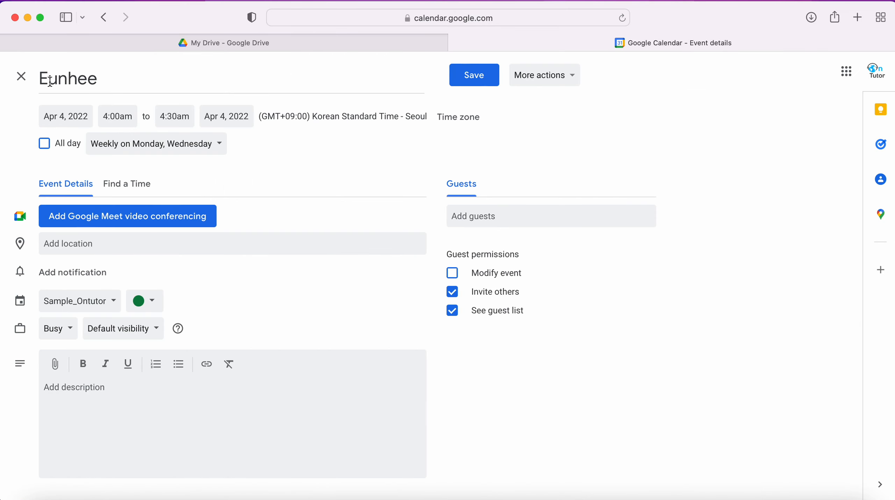
left_click(39, 79)
type("1/8")
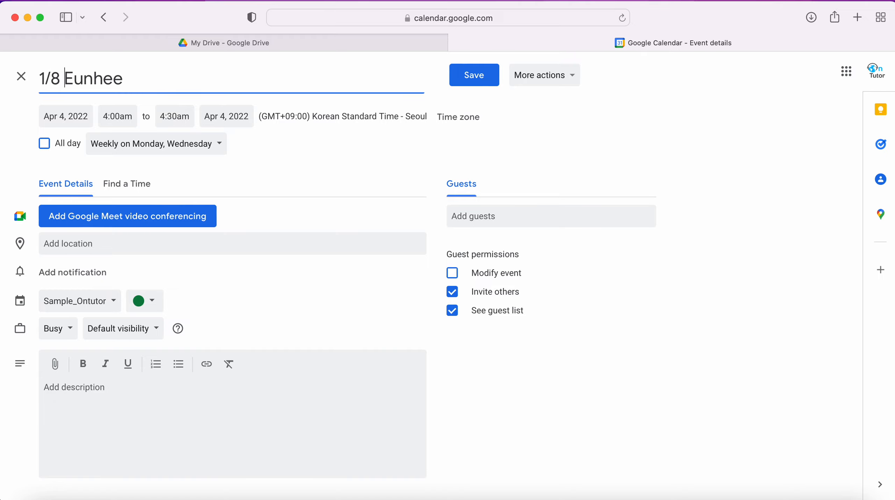
left_click(474, 76)
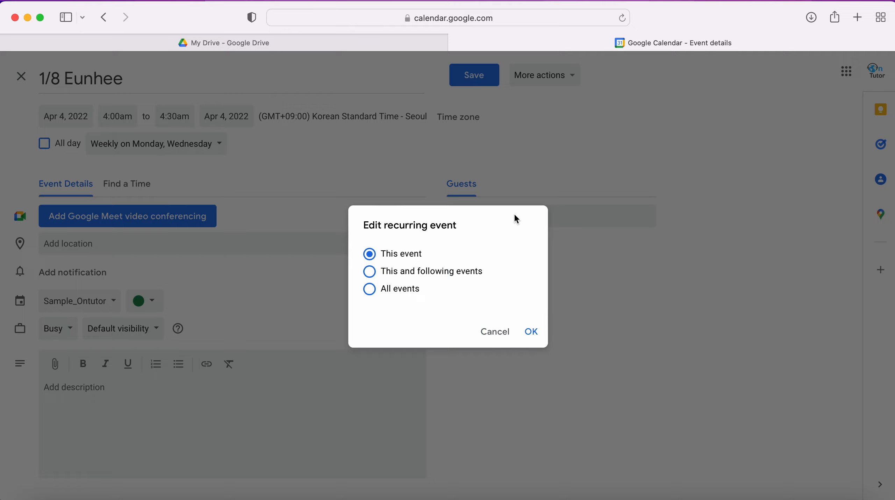
left_click(539, 334)
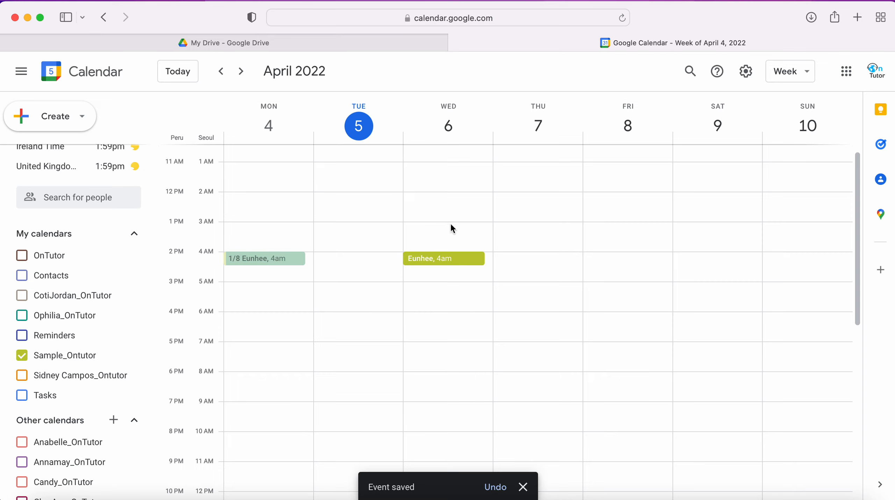
left_click(241, 72)
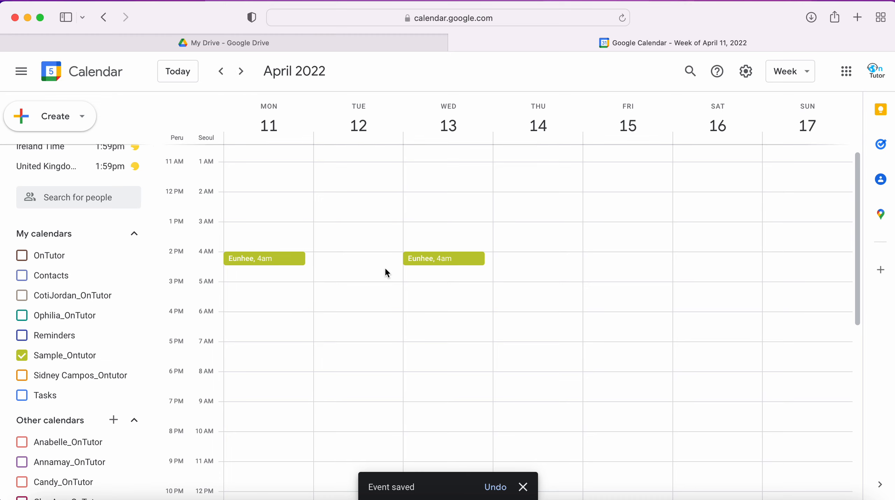
left_click(220, 72)
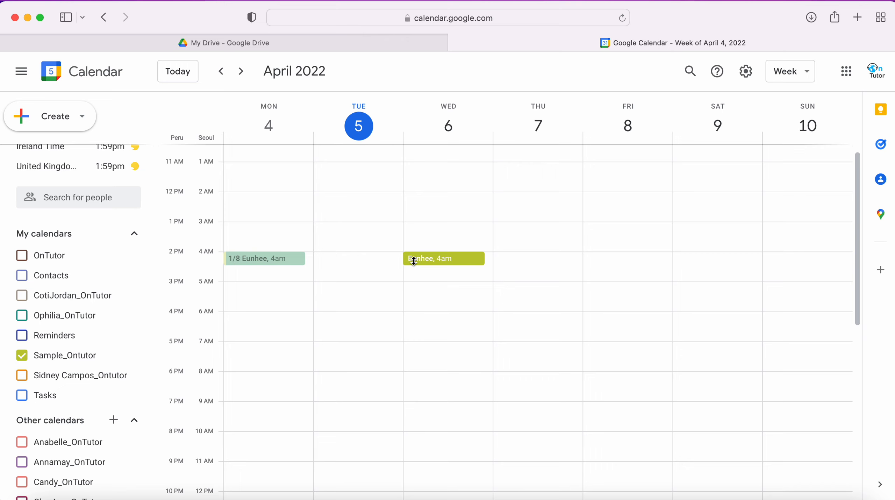
left_click(241, 71)
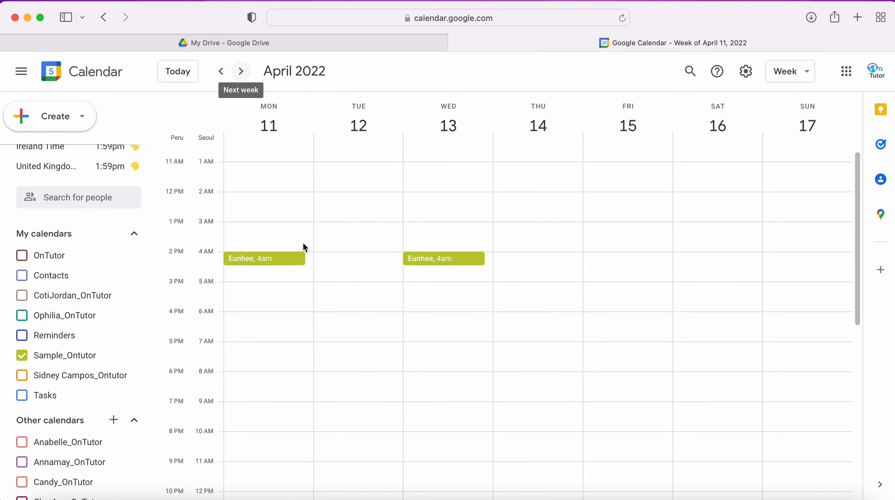
left_click(221, 72)
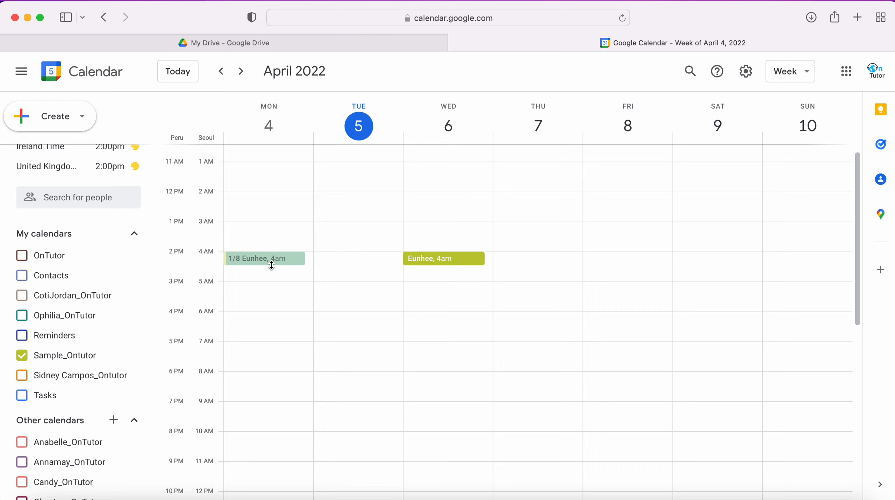
Add "2/8" before the student's name in the title of the Wednesday, April 6 event, saving this event only
left_click(433, 262)
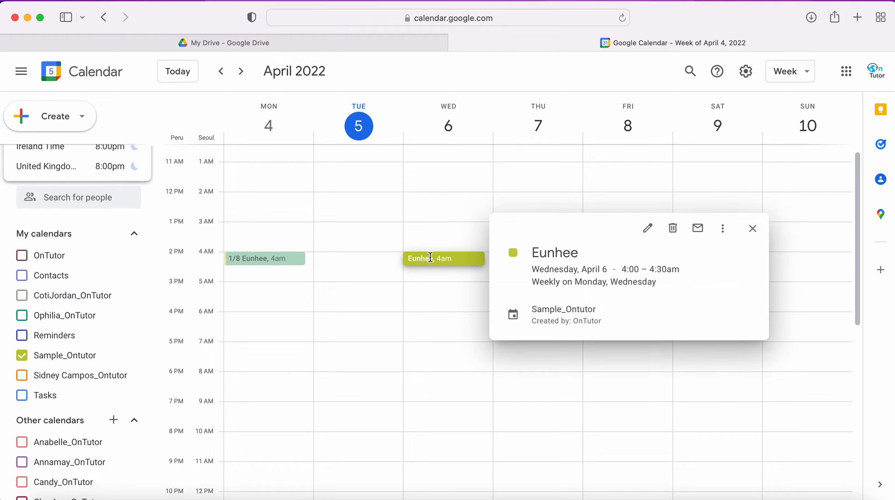
left_click(645, 226)
left_click(43, 77)
type("2/8 Eunhee")
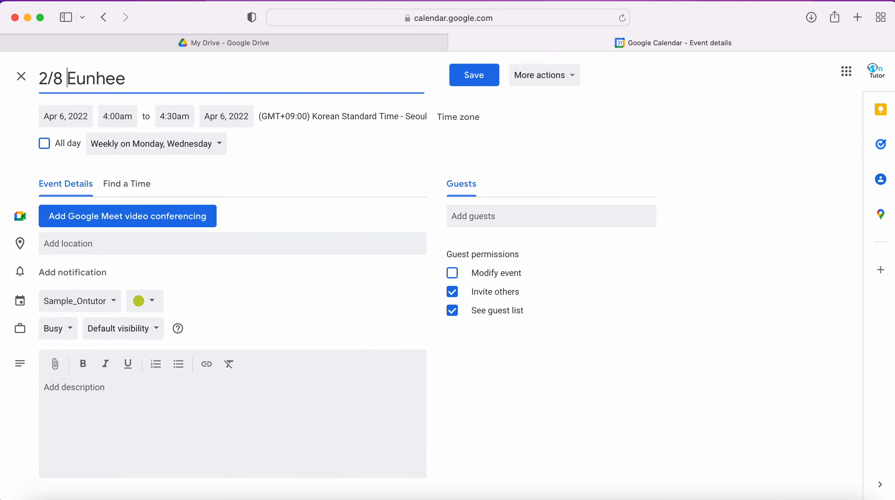
key("Return")
key("Return")
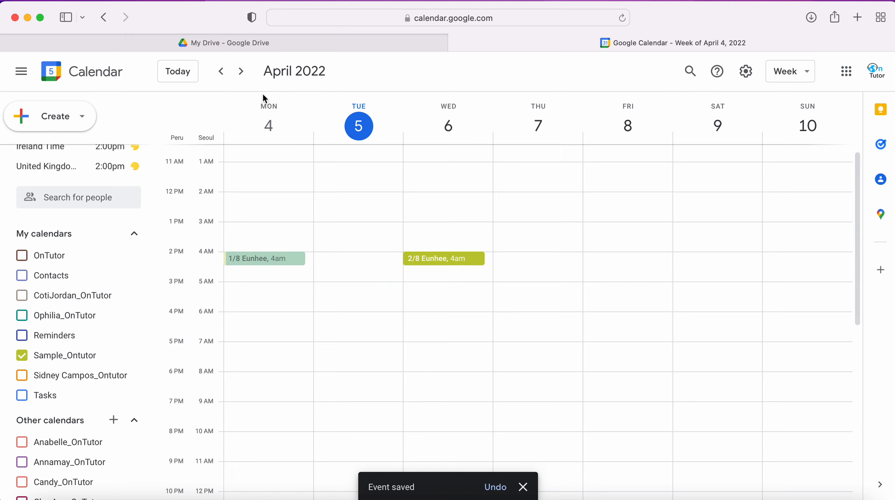
Add "3/8" before the student's name in the title of the Monday, April 11 event, saving this event only
left_click(241, 71)
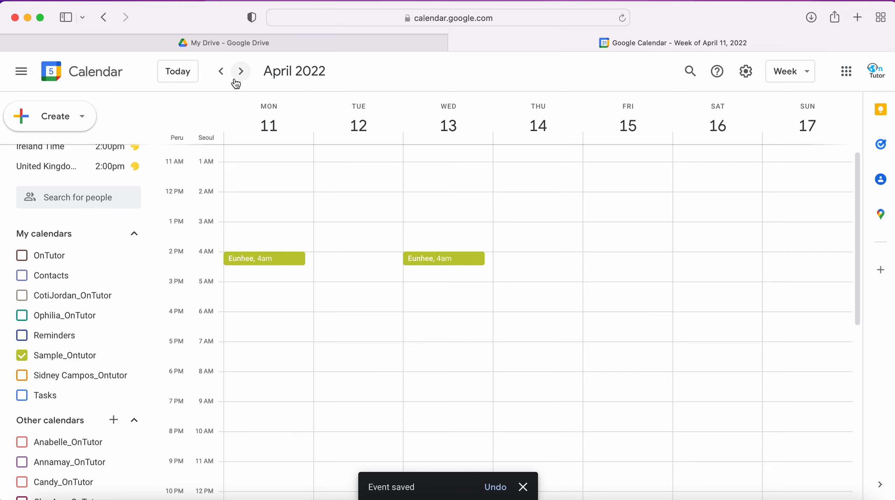
double_click(266, 261)
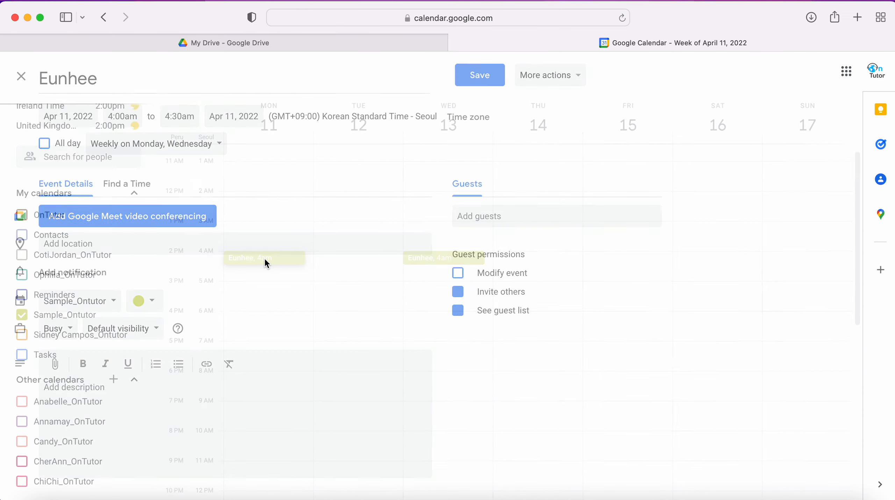
left_click(42, 78)
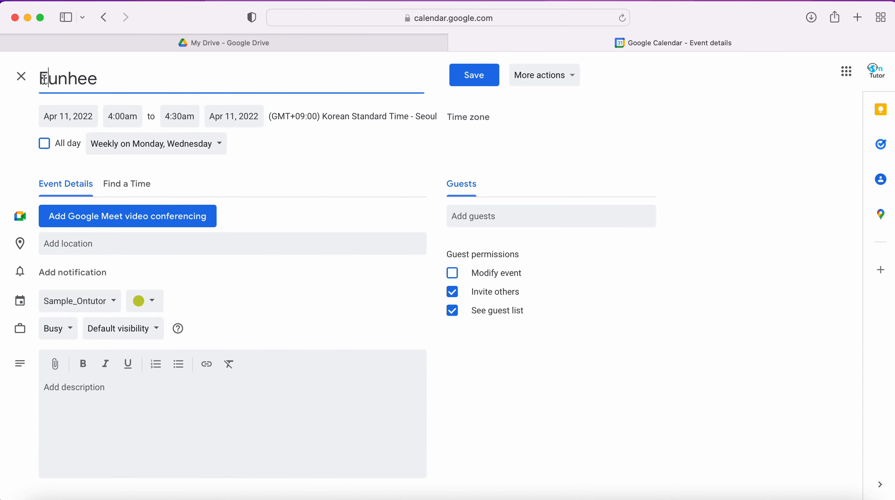
type("3/8")
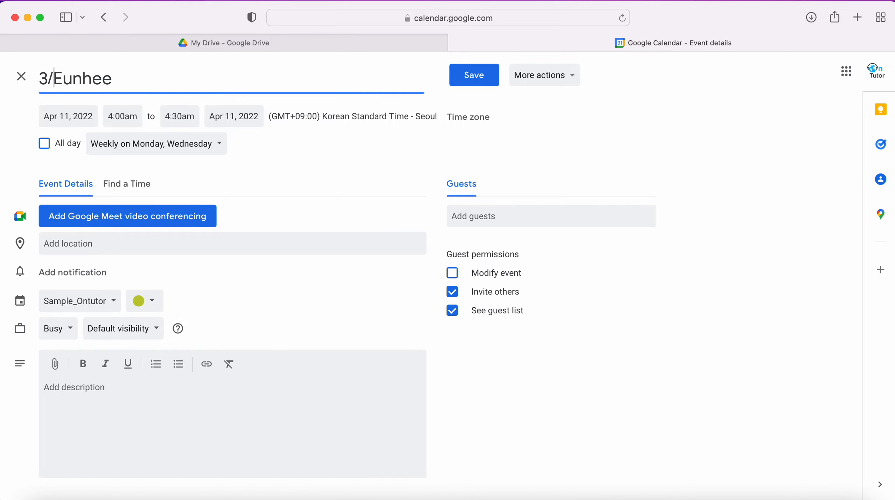
key("Return")
key("Return")
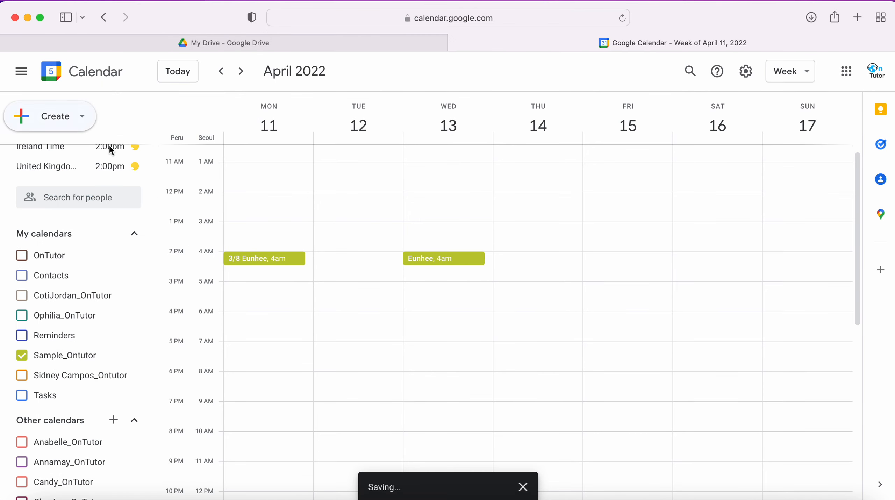
Add "4/8" before the student's name in the title of the Wednesday, April 13 event, saving this event only
double_click(464, 260)
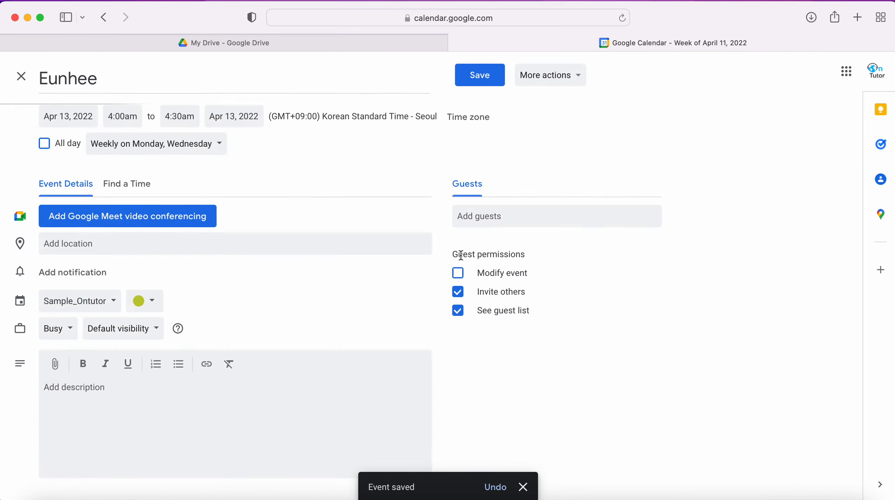
left_click(40, 77)
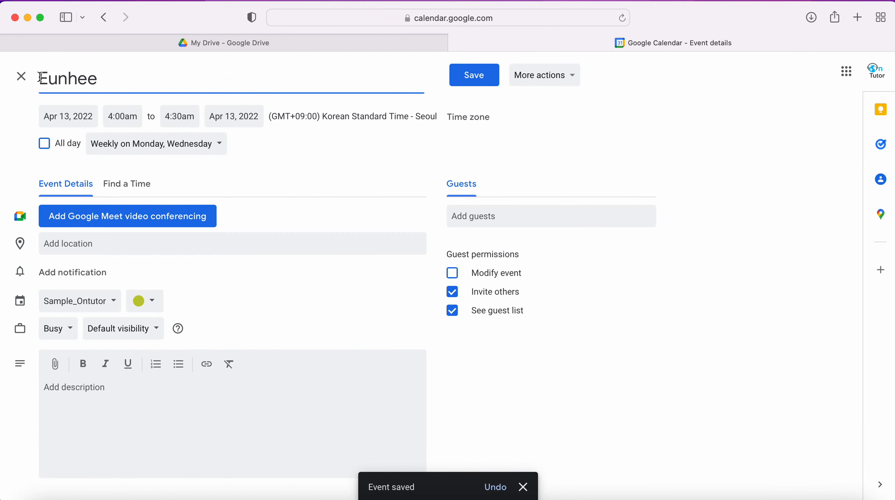
type("4/8")
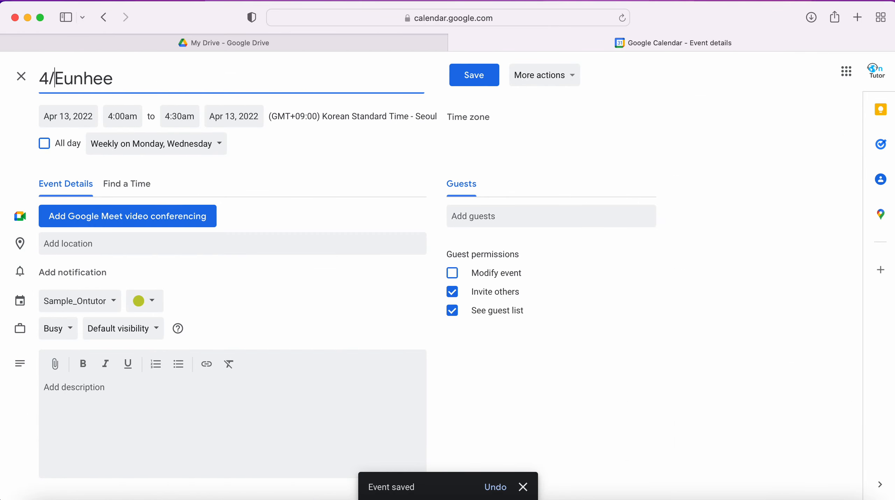
key("Return")
key("Return")
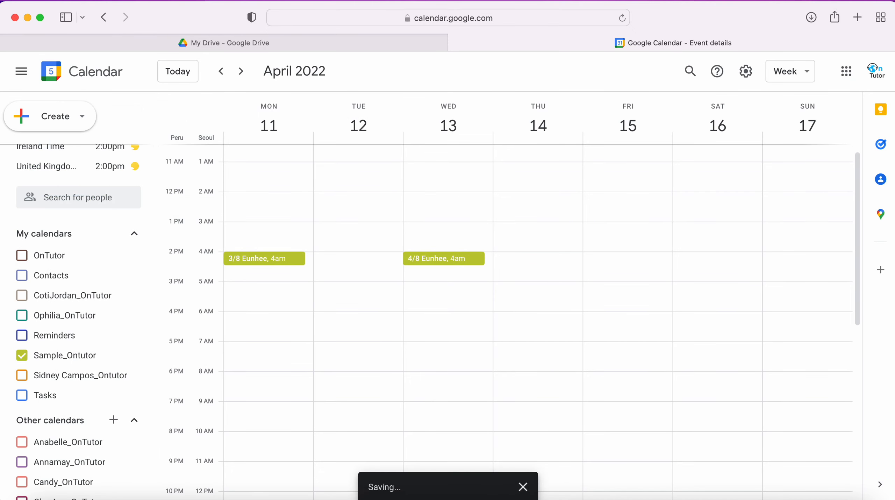
Add "5/8" before the student's name in the title of the Monday, April 18 event, saving this event only
left_click(241, 73)
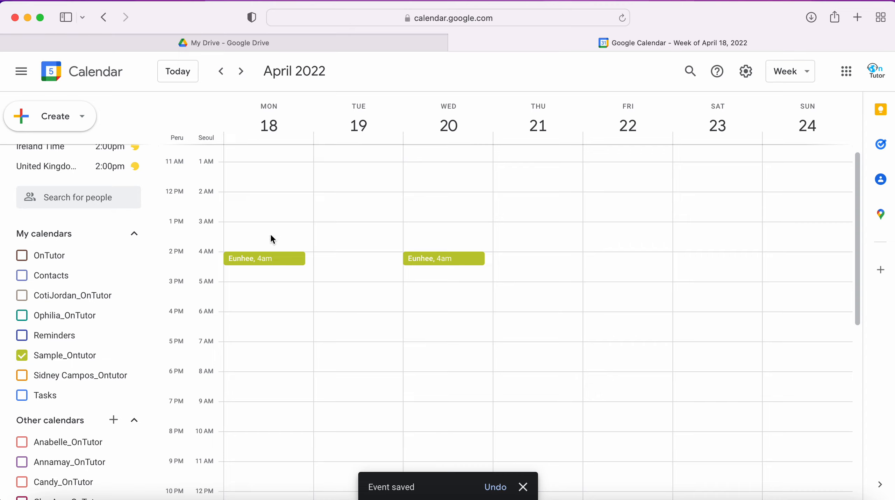
double_click(274, 264)
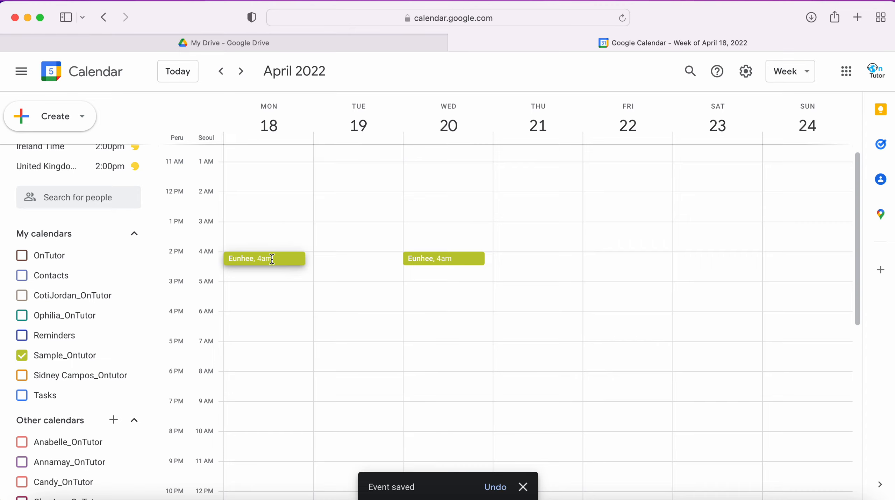
left_click(43, 81)
type("5/8 Eunhee")
key("Return")
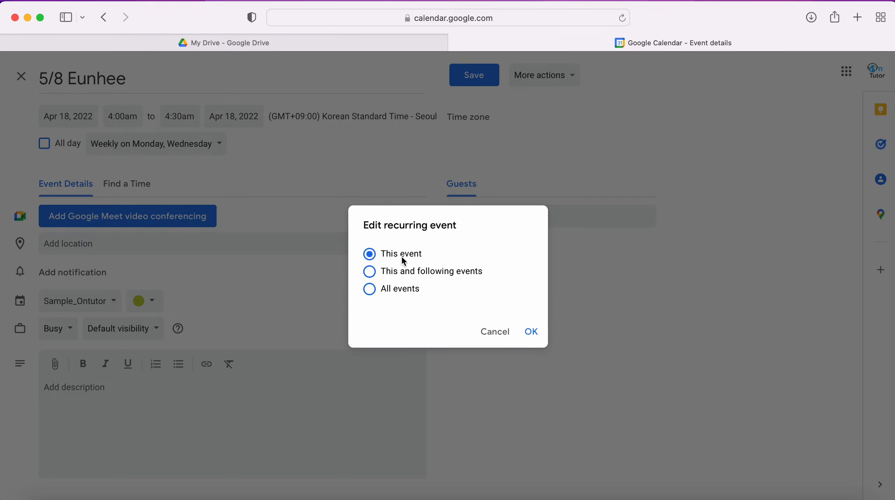
left_click(530, 331)
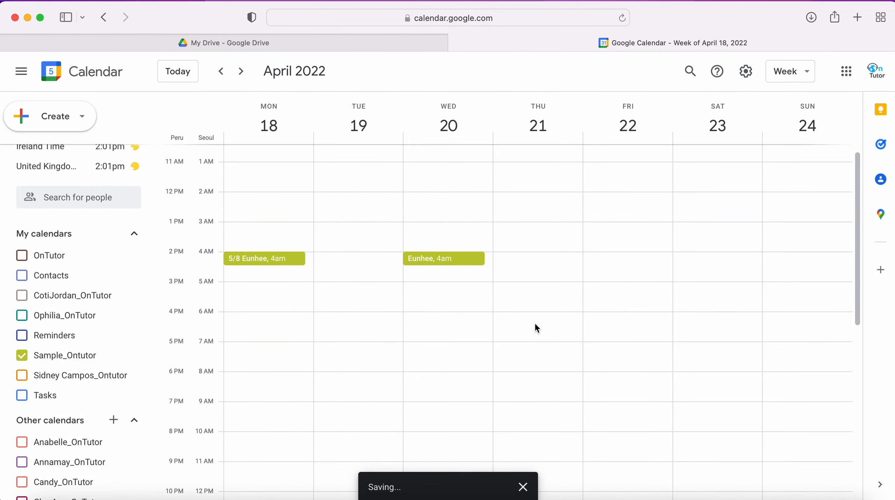
Add "6/8" before the student's name in the title of the Wednesday, April 20 event, saving this event only
double_click(447, 260)
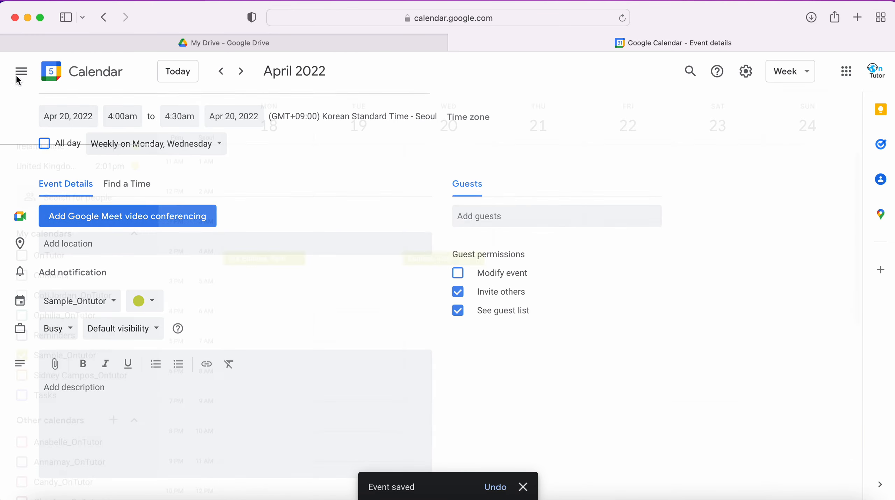
left_click(18, 78)
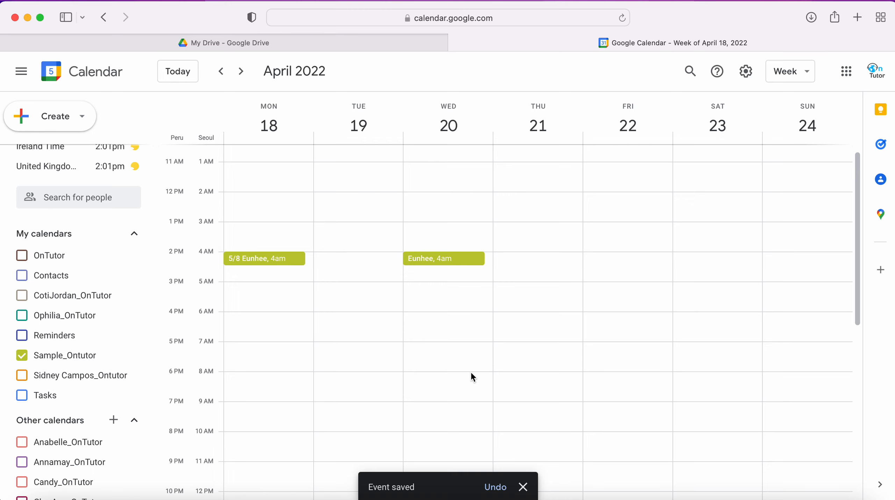
double_click(450, 257)
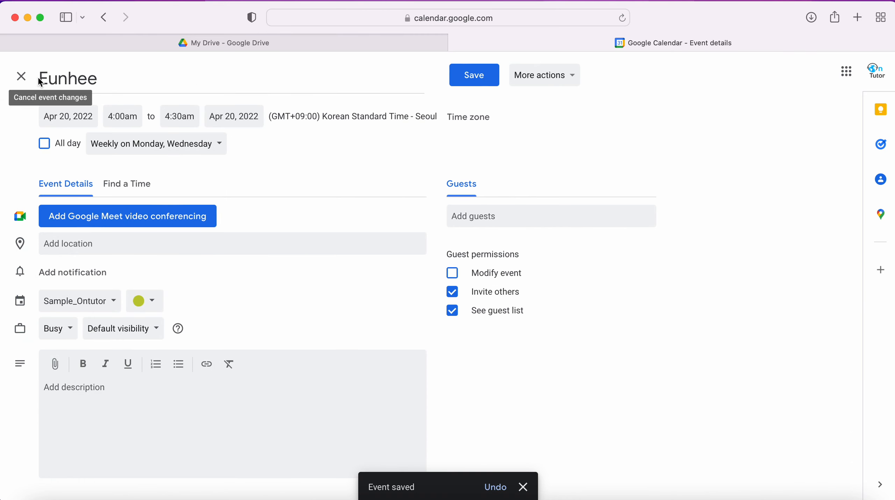
left_click(41, 82)
type("6/8")
left_click(475, 74)
left_click(474, 336)
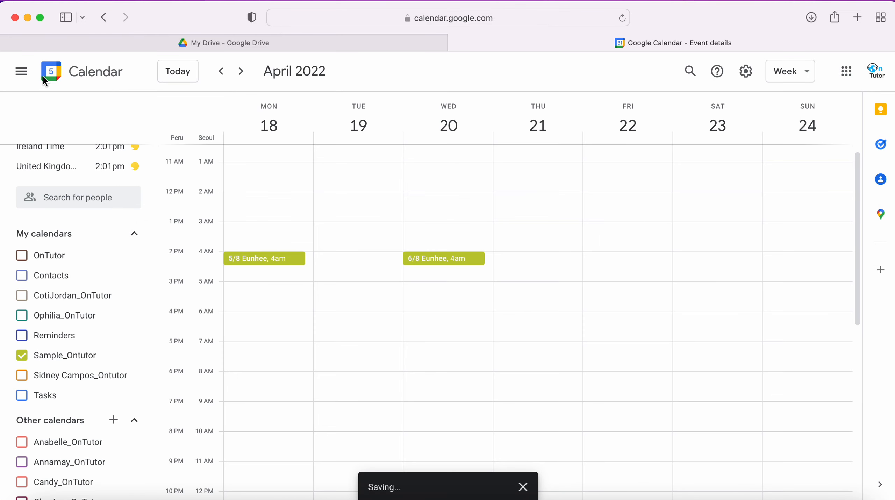
Add "7/8" before the student's name in the title of the Monday, April 25 event, saving this event only
left_click(244, 79)
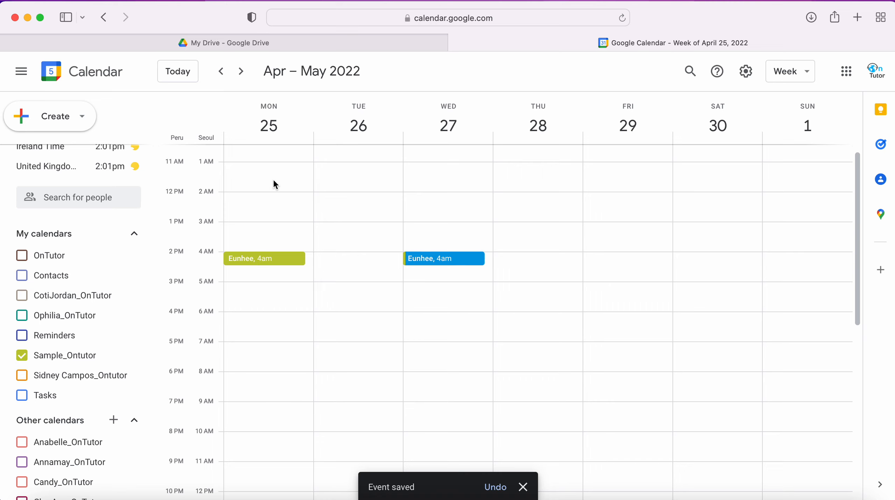
left_click(219, 72)
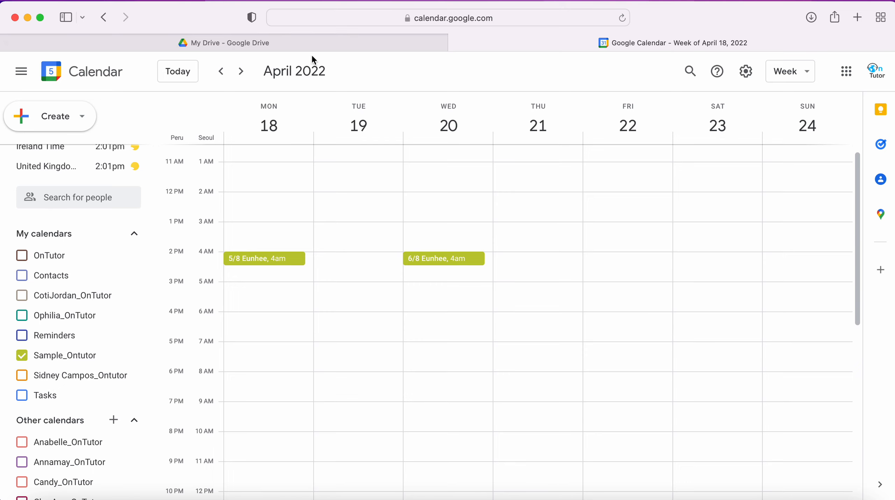
left_click(241, 72)
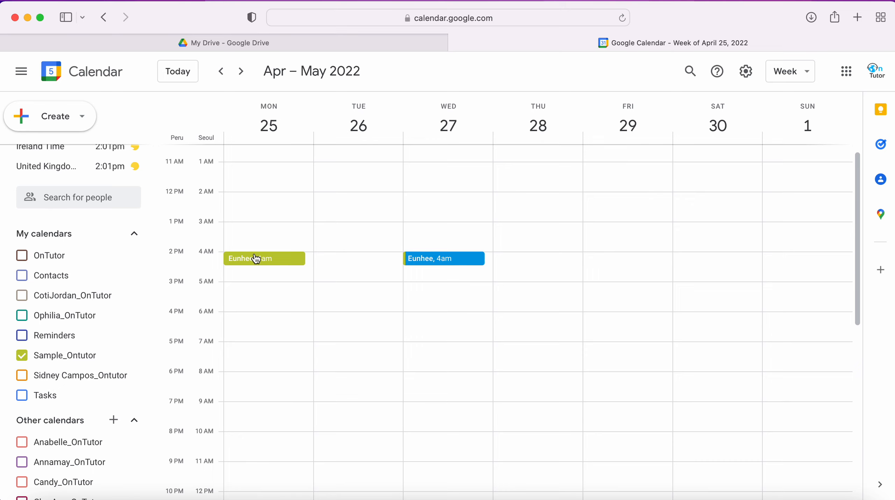
left_click(221, 72)
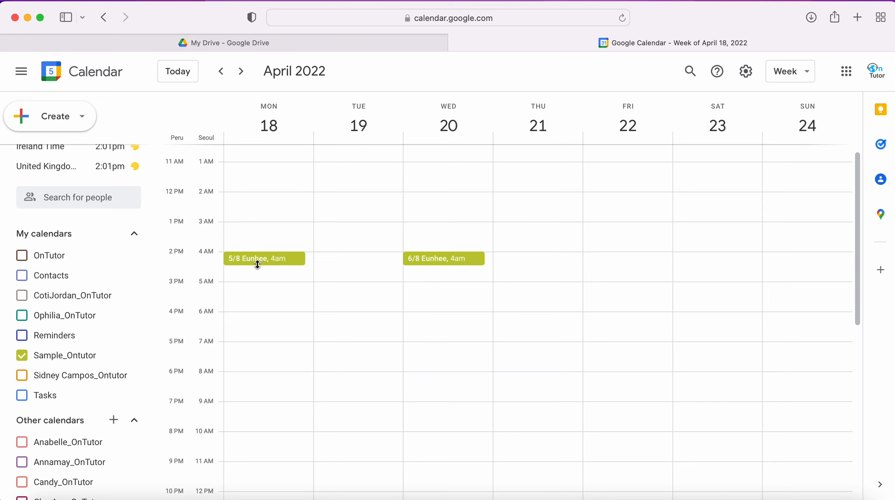
left_click(241, 72)
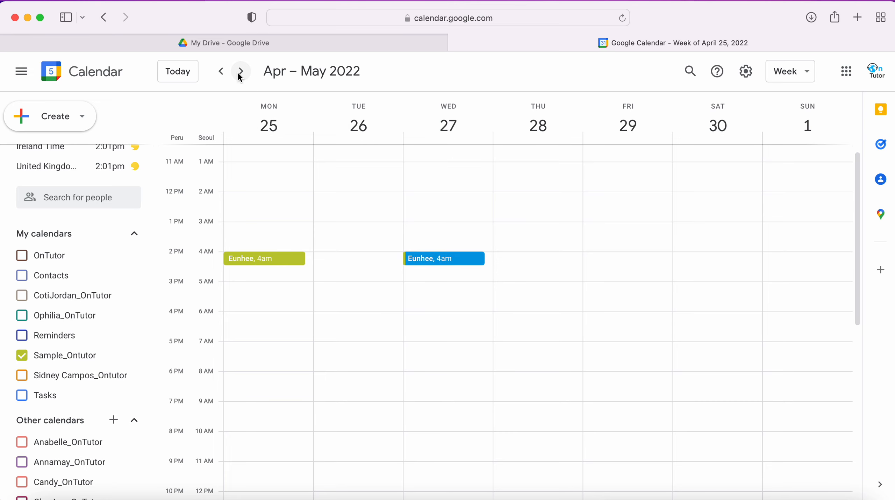
double_click(265, 262)
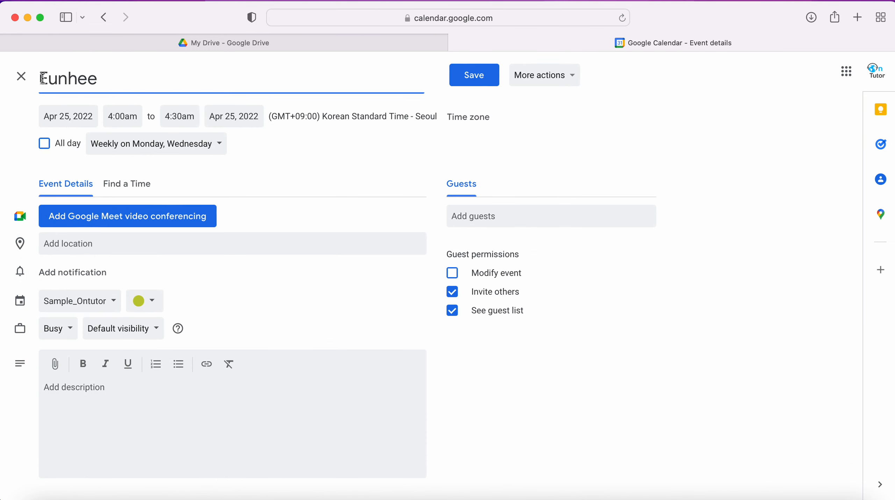
type("7/8")
key("Return")
key("Return")
Add "8/8" before the student's name in the title of the Wednesday, April 27 event, saving this event only
double_click(439, 259)
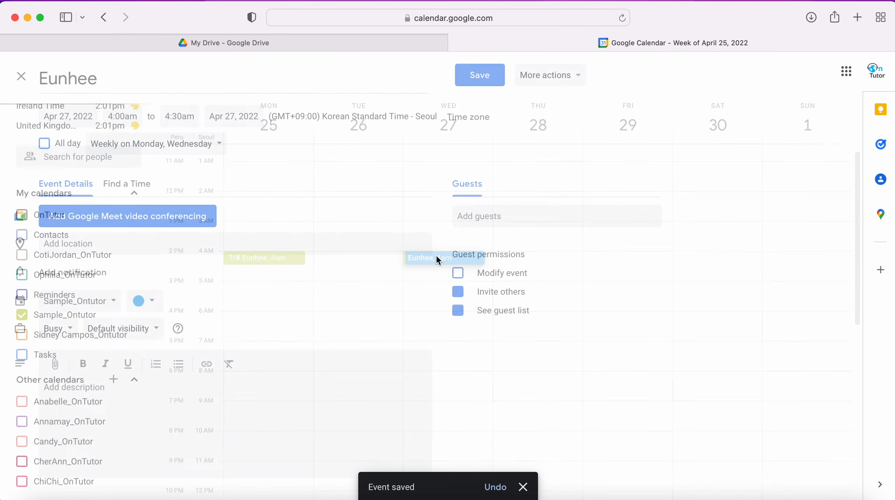
left_click(45, 81)
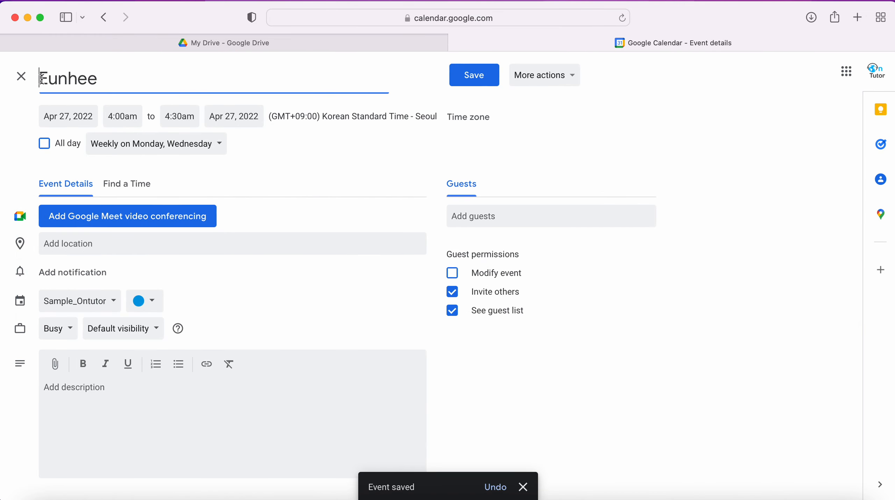
type("8/8")
key("Return")
key("Return")
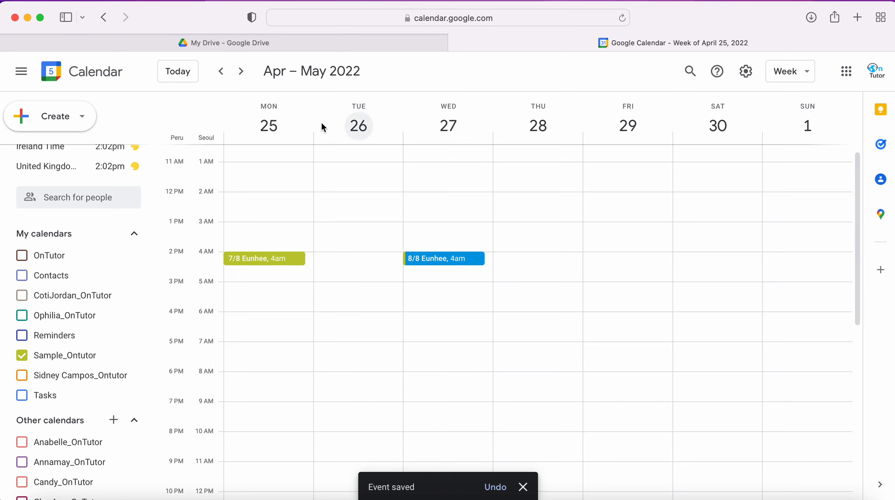
Change the color of the Monday, May 2 event to dark green, for this event only
left_click(242, 71)
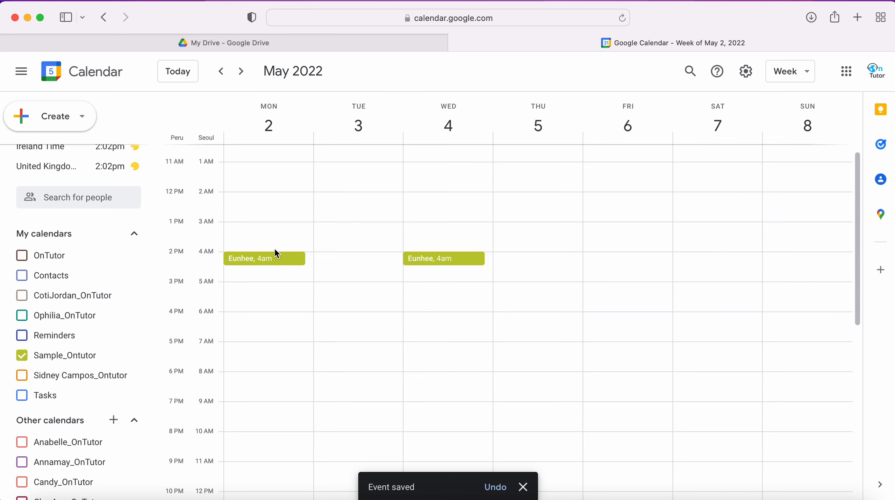
right_click(274, 264)
left_click(221, 71)
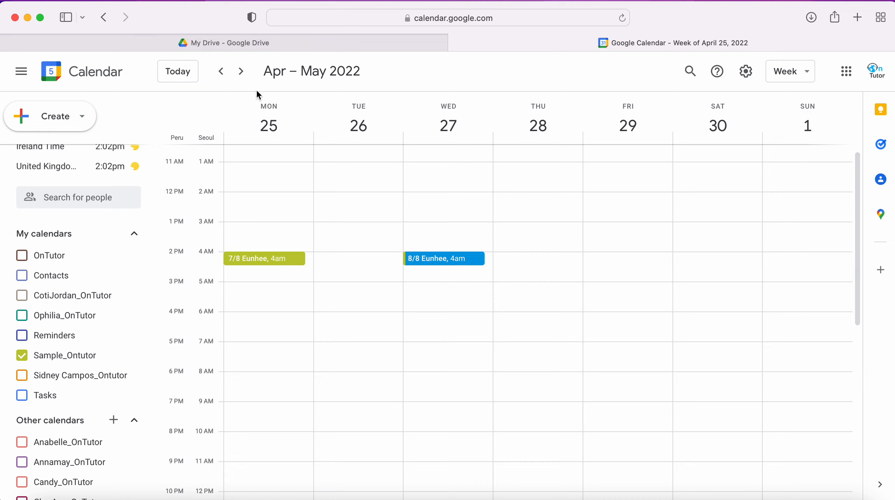
left_click(241, 72)
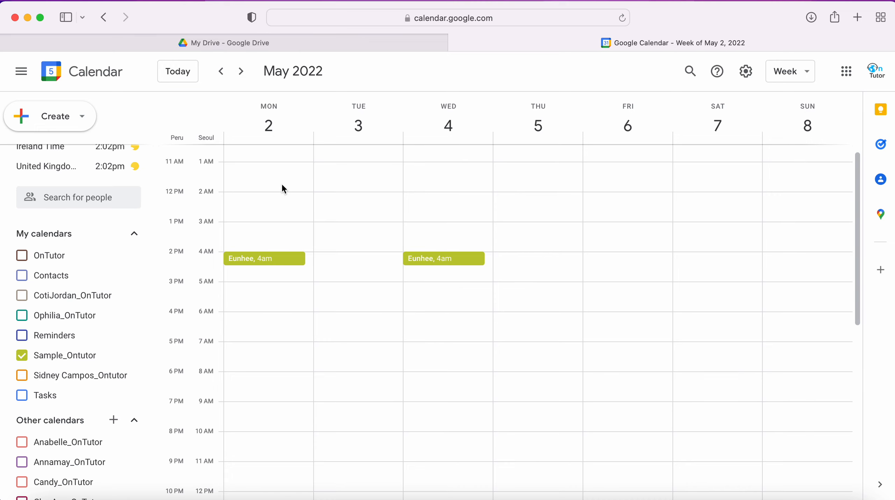
right_click(269, 263)
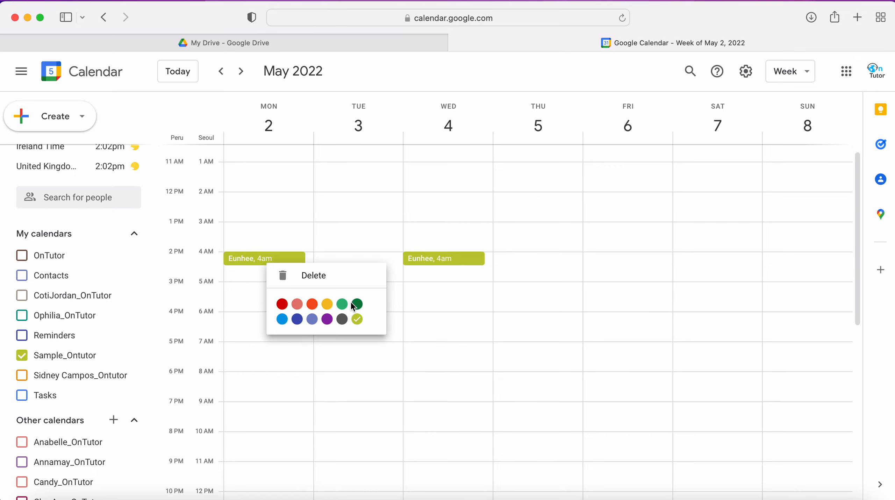
left_click(355, 307)
left_click(530, 332)
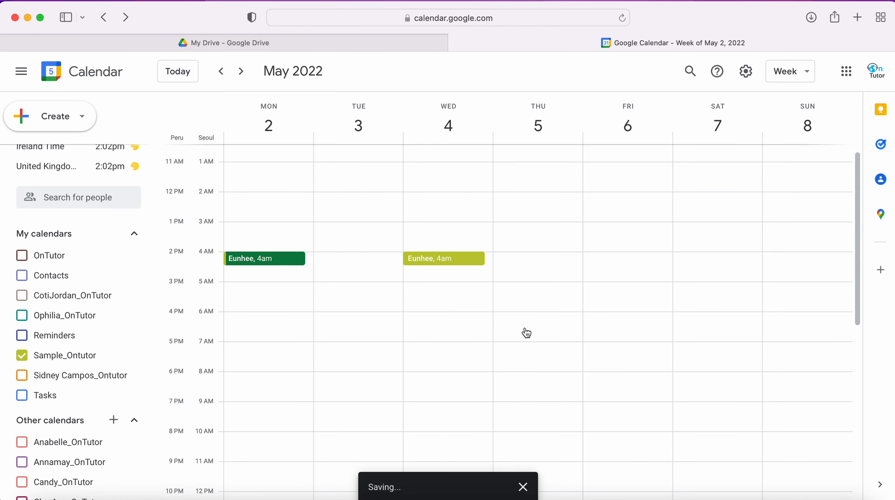